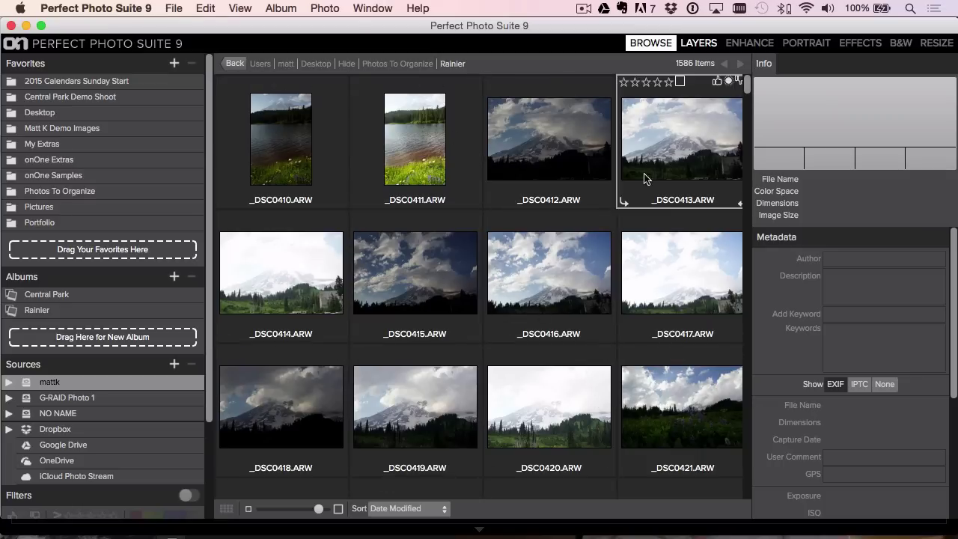
Scroll the Rainier thumbnail grid back to the top so _DSC0410.ARW is first.
mouse_move(746, 88)
left_mouse_down()
mouse_move(747, 117)
mouse_move(747, 84)
left_mouse_up()
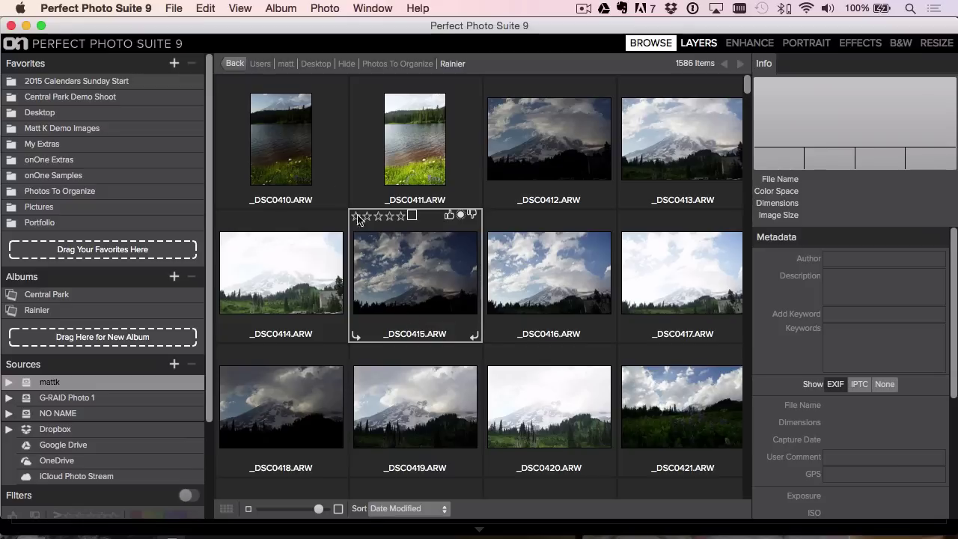
left_click(285, 150)
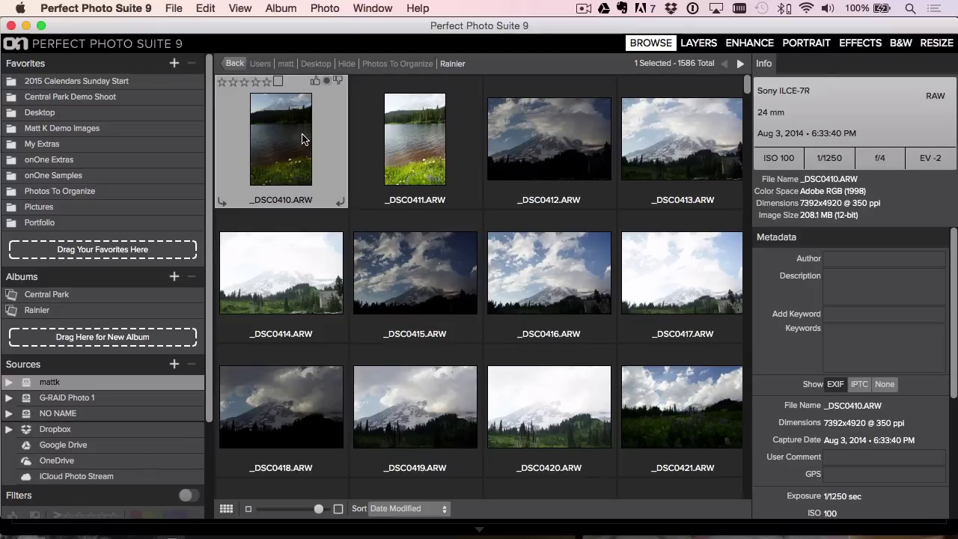
left_click(324, 9)
mouse_move(337, 41)
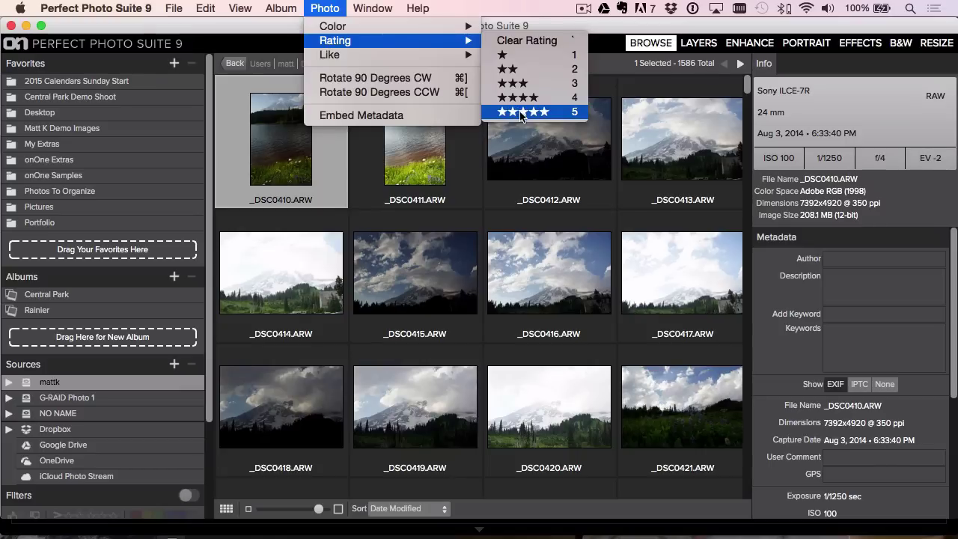
left_click(522, 112)
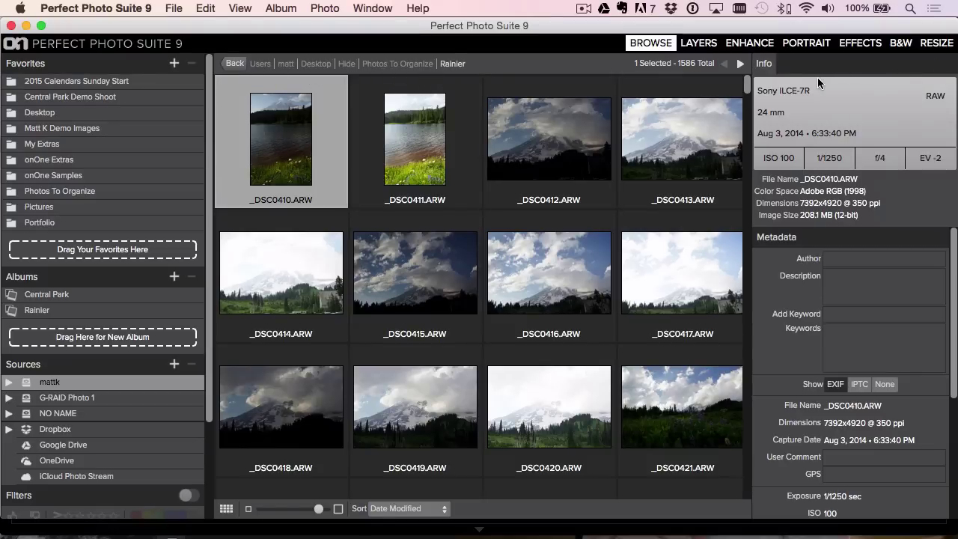
Open _DSC0410 full size, flip forward through the Rainier photos, then step back to MJK_7027.
double_click(267, 163)
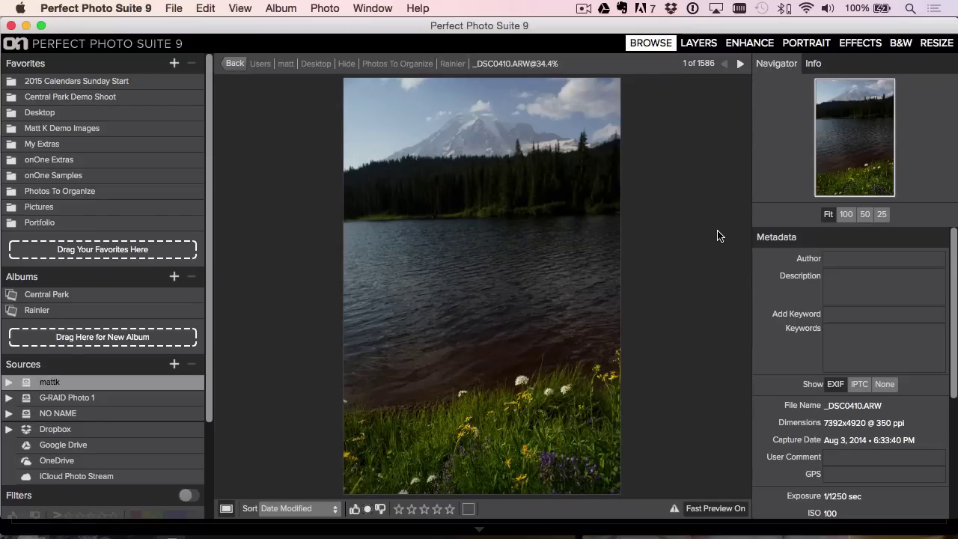
key("Right")
key("Right")
key("Right")
key("Right")
key("Right")
key("Right")
key("Right")
key("Right")
key("Right")
key("Right")
key("Right")
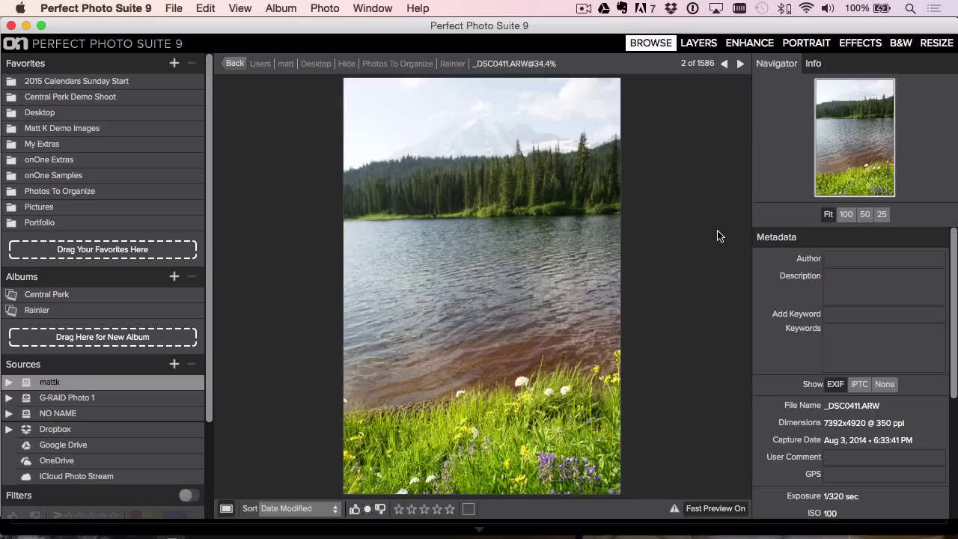
key("Right")
key("Right")
key("Right")
key("Right")
key("Right")
key("Right")
key("Right")
key("Right")
key("Right")
key("Right")
key("Right")
key("Right")
key("Right")
key("Right")
key("Right")
key("Right")
key("Right")
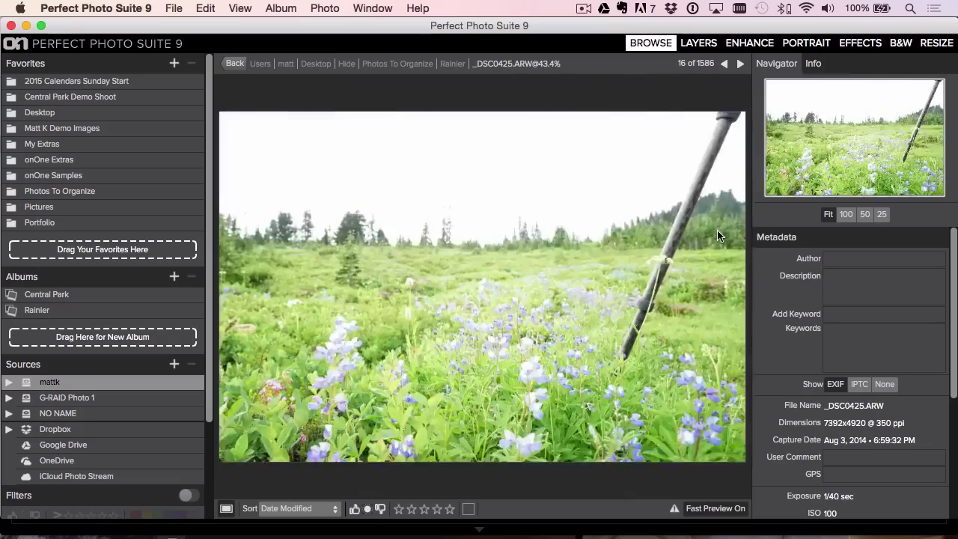
key("Right")
key("Right")
key("Right")
key("Right")
key("Right")
key("Right")
key("Right")
key("Right")
key("Right")
key("Right")
key("Right")
key("Right")
key("Right")
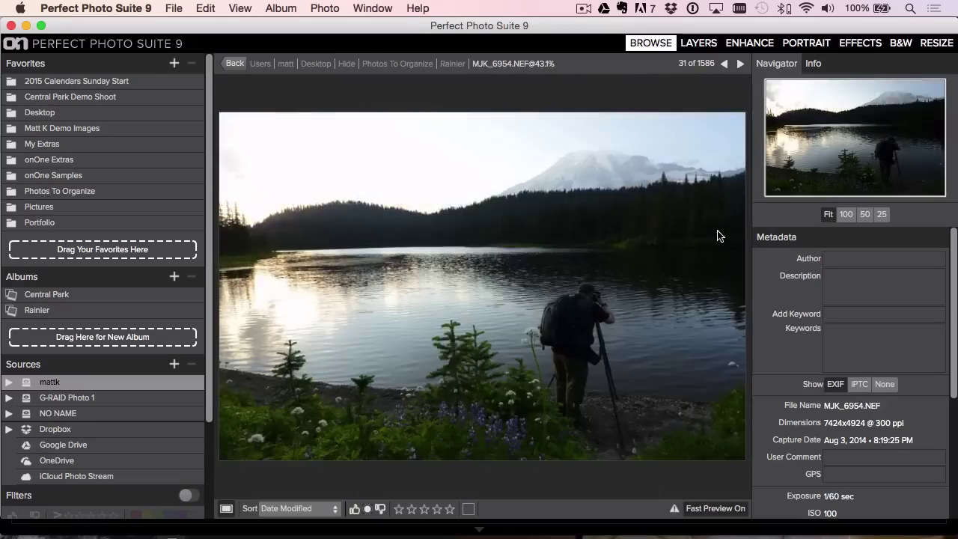
key("Right")
key("Right")
key("Right")
key("Right")
key("Right")
key("Right")
key("Right")
key("Right")
key("Right")
key("Right")
key("Right")
key("Right")
key("Right")
key("Right")
key("Right")
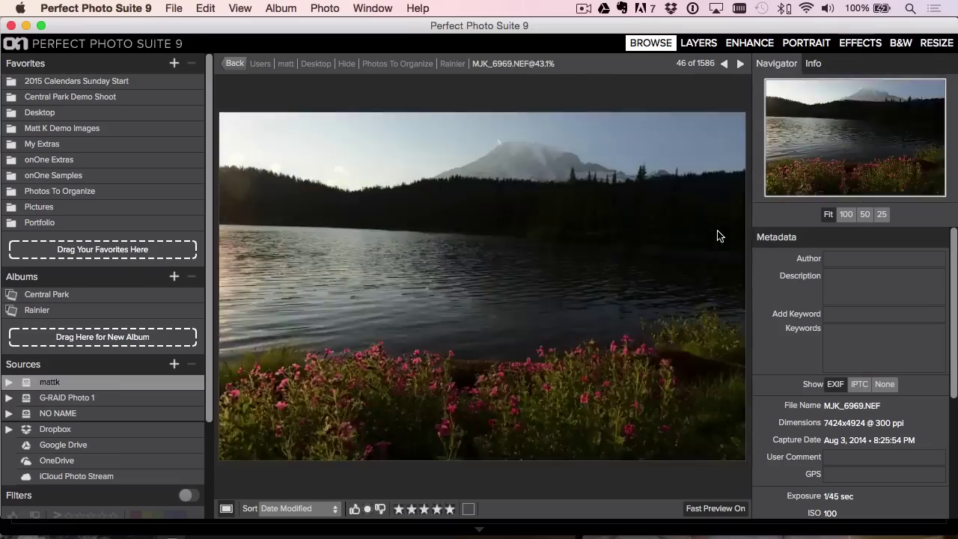
key("Right")
key("Right")
key("Right")
key("Right")
key("Right")
key("Right")
key("Right")
key("Right")
key("Right")
key("Right")
key("Right")
key("Right")
key("Right")
key("Right")
key("Right")
key("Right")
key("Right")
key("Right")
key("Right")
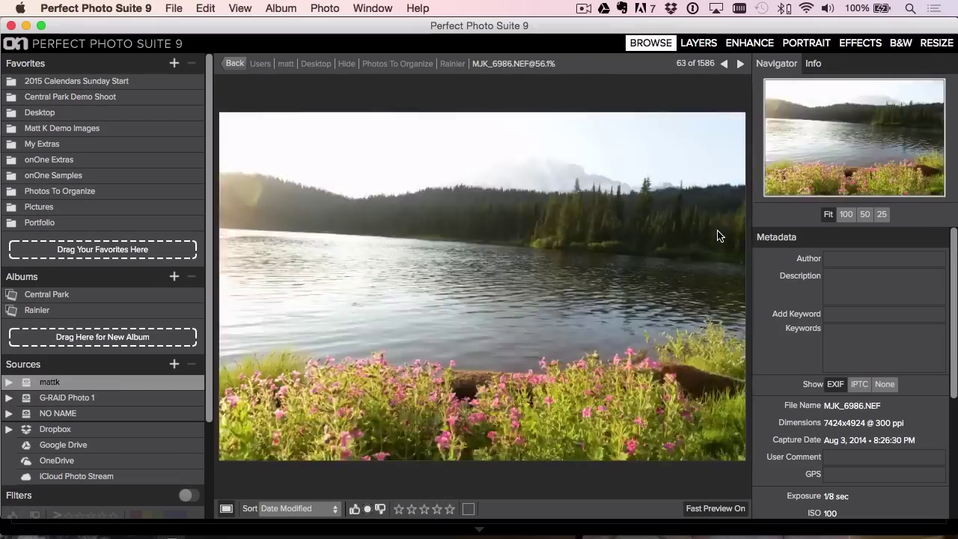
key("Right")
key("Right")
key("Right")
key("Right")
key("Right")
key("Right")
key("Right")
key("Right")
key("Right")
key("Right")
key("Right")
key("Right")
key("Right")
key("Right")
key("Right")
key("Right")
key("Right")
key("Right")
key("Right")
key("Right")
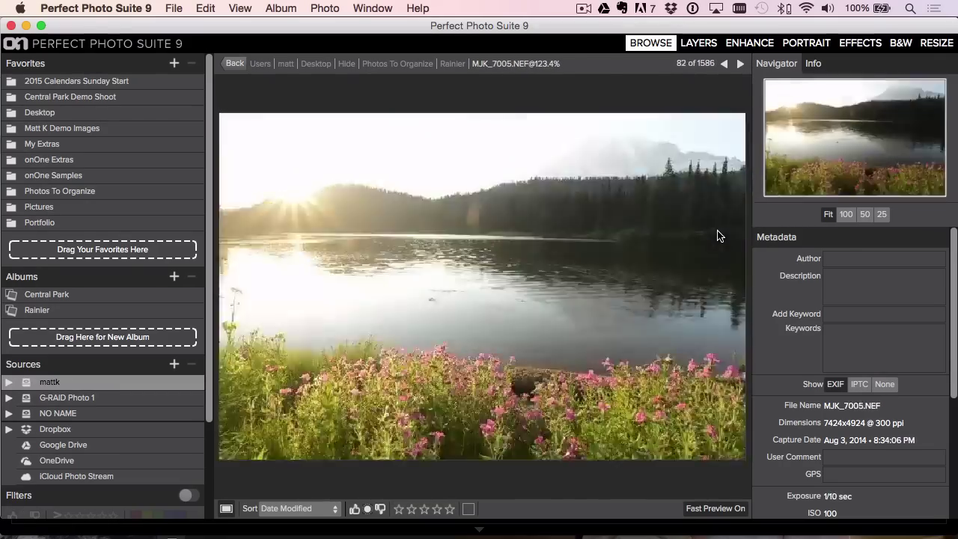
key("Right")
key("Right")
key("Right")
key("Right")
key("Right")
key("Right")
key("Right")
key("Right")
key("Right")
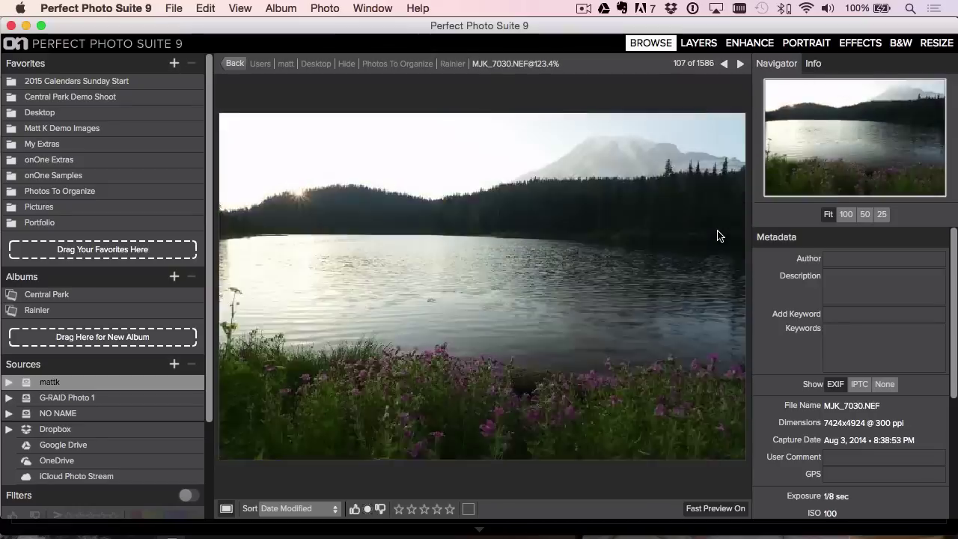
key("Left")
key("Left")
key("Left")
key("Left")
key("Left")
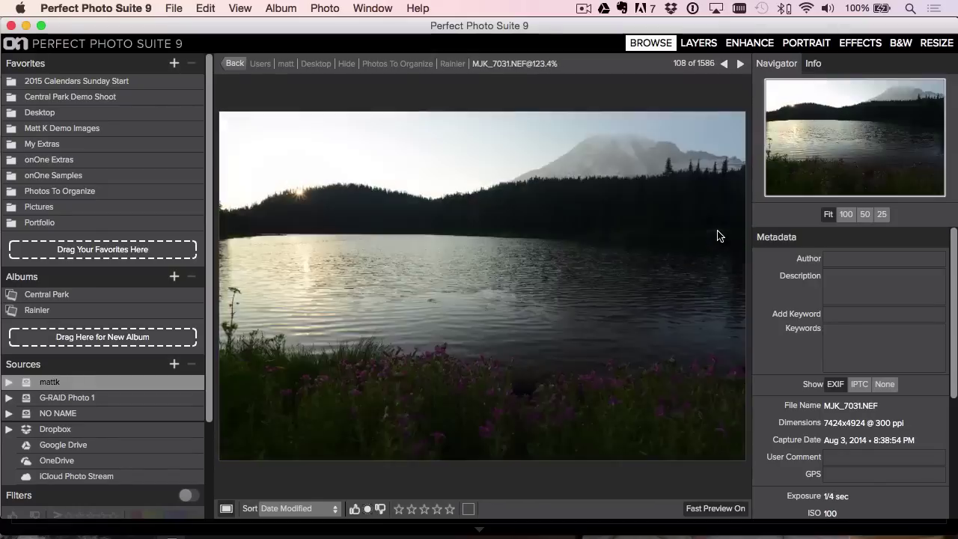
Return to the grid and open _DSC0410.ARW as a single large image.
double_click(529, 168)
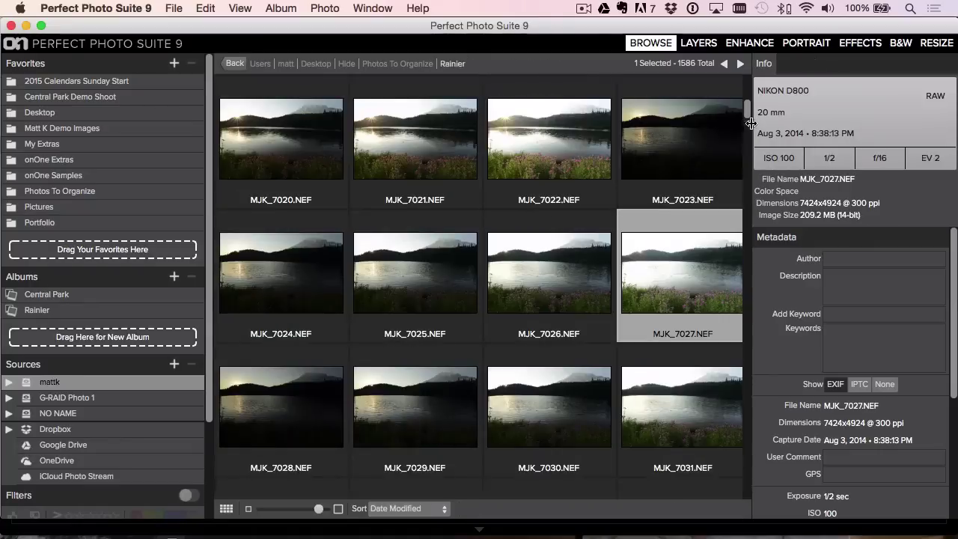
left_click_drag(748, 112, 748, 83)
left_click(297, 182)
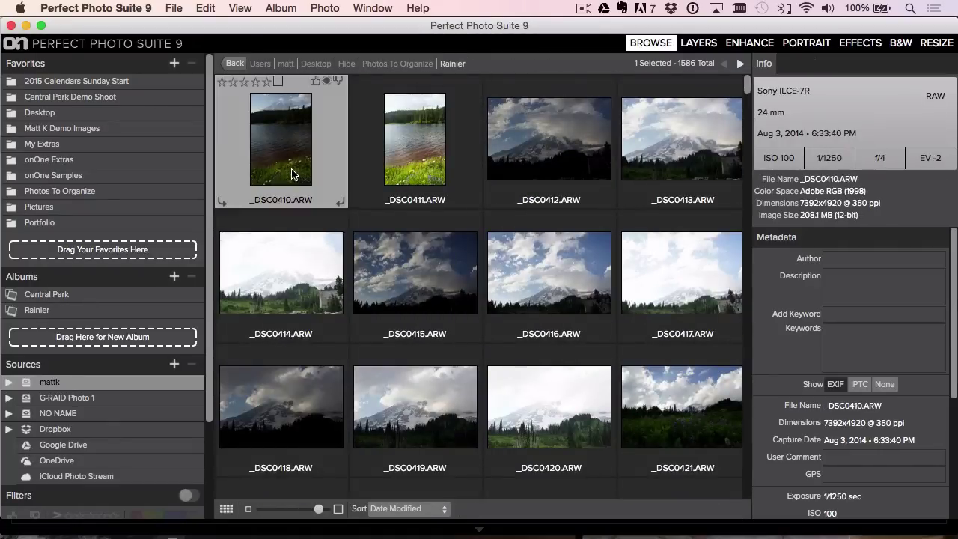
left_click(296, 181)
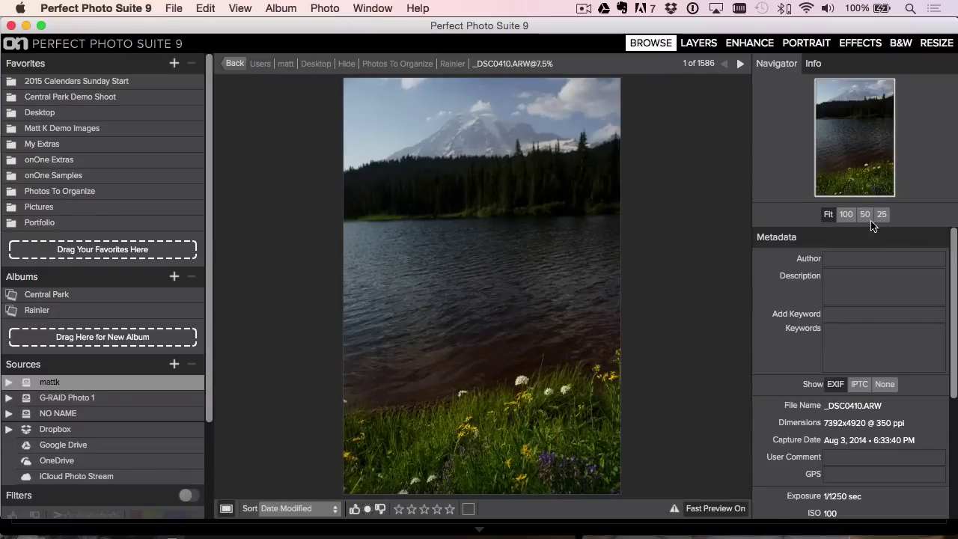
Zoom to 50%, pan down to the wildflowers, and advance through photos to MJK_6964.NEF.
left_click(864, 216)
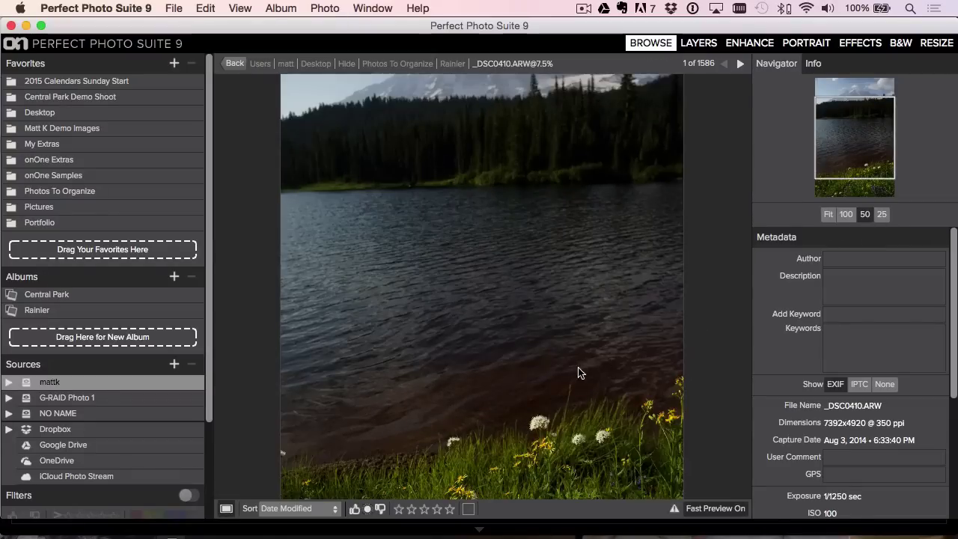
left_click_drag(843, 173, 826, 202)
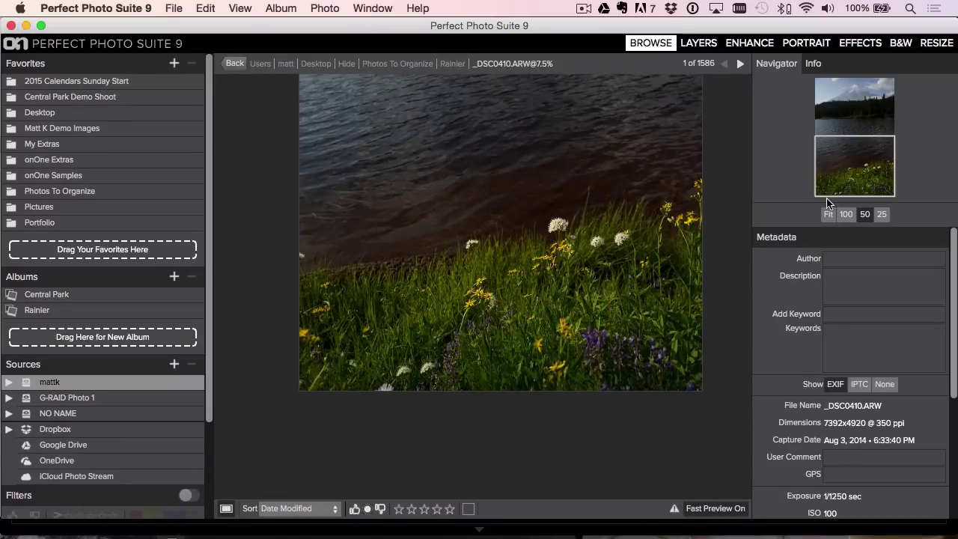
key("Right")
key("Right")
key("Right")
key("Right")
key("Right")
key("Right")
key("Right")
key("Right")
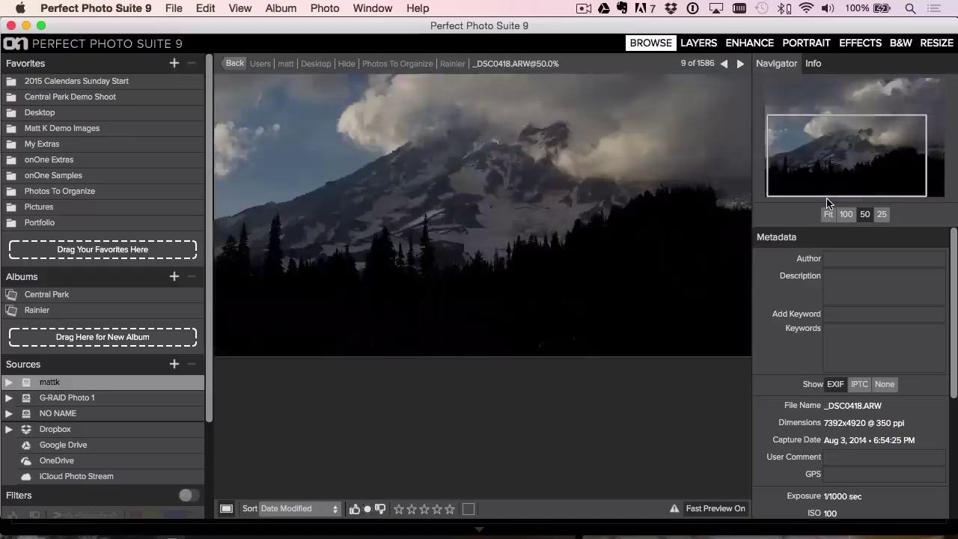
key("Right")
key("Right")
key("Right")
key("Right")
key("Right")
key("Right")
key("Right")
key("Right")
key("Right")
key("Right")
key("Right")
key("Right")
key("Right")
key("Right")
key("Right")
key("Right")
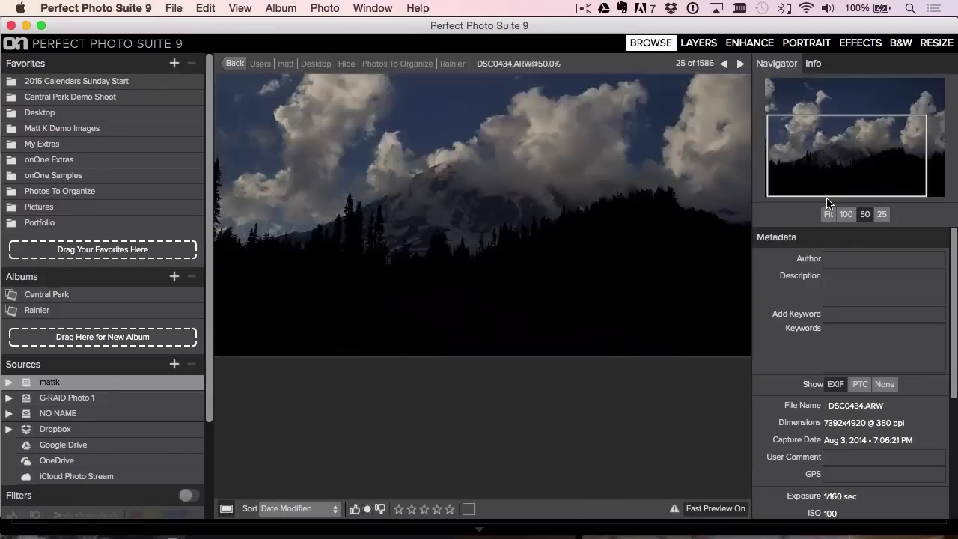
key("Right")
key("Right")
key("Right")
key("Right")
key("Right")
key("Right")
key("Right")
key("Right")
key("Right")
key("Right")
key("Right")
key("Right")
key("Right")
key("Right")
key("Right")
key("Right")
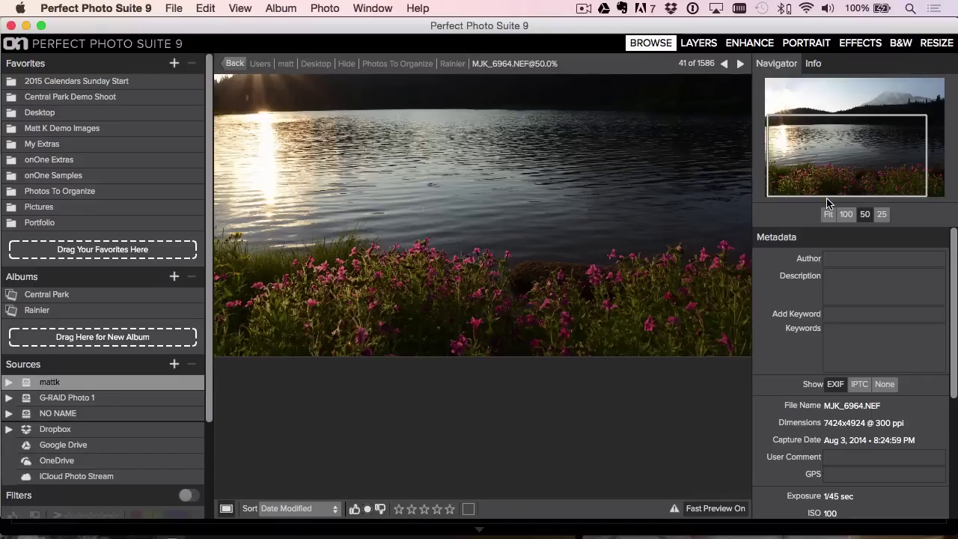
Back in the grid, select all 1586 Rainier photos and bring them toward the Lightroom Dock icon.
double_click(290, 150)
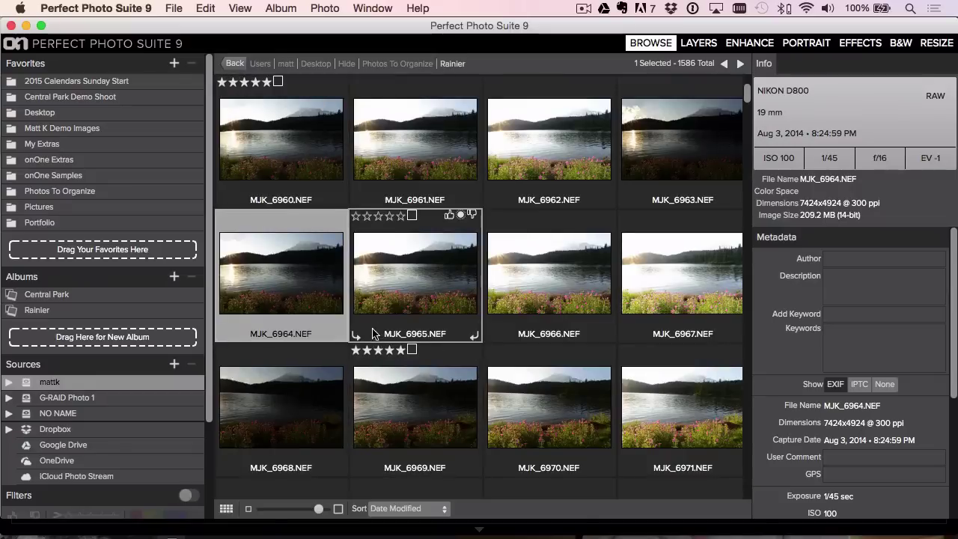
key("super+a")
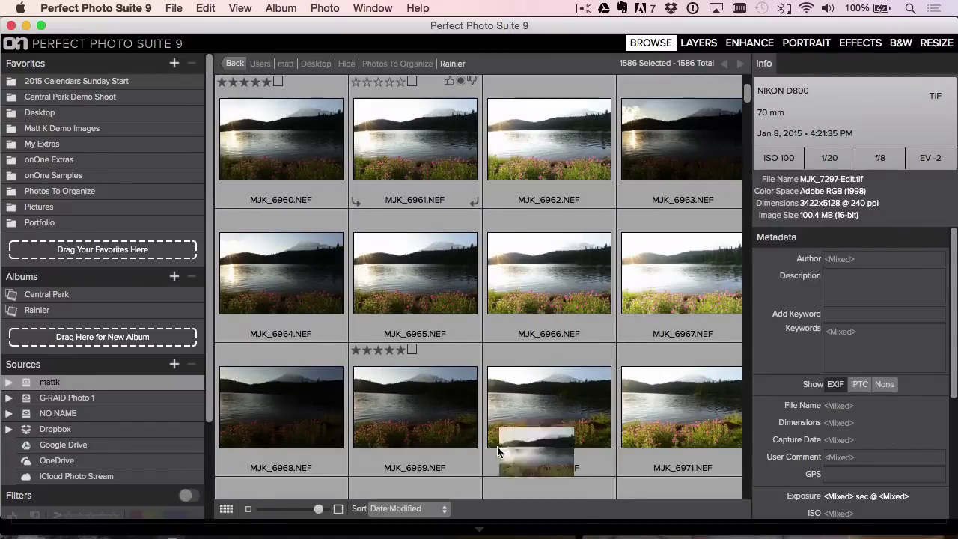
mouse_move(498, 533)
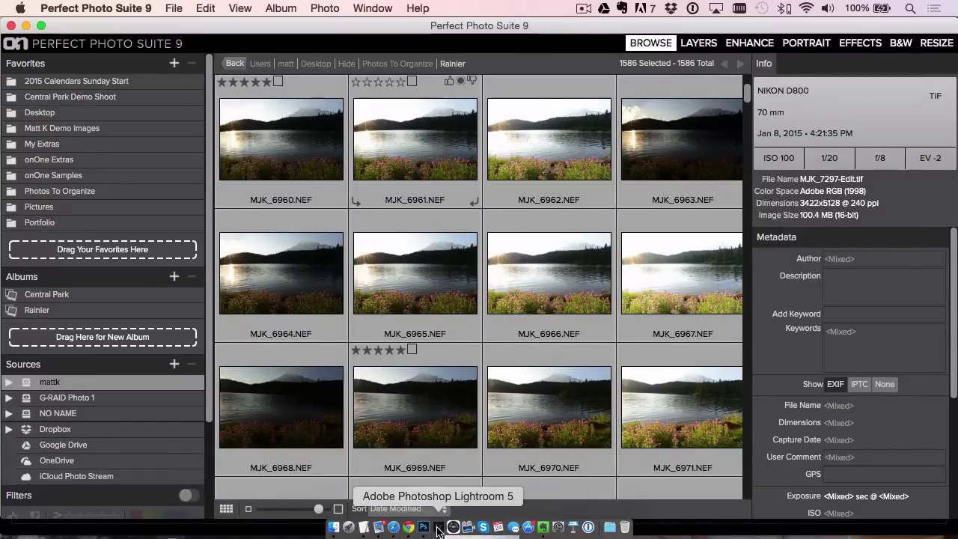